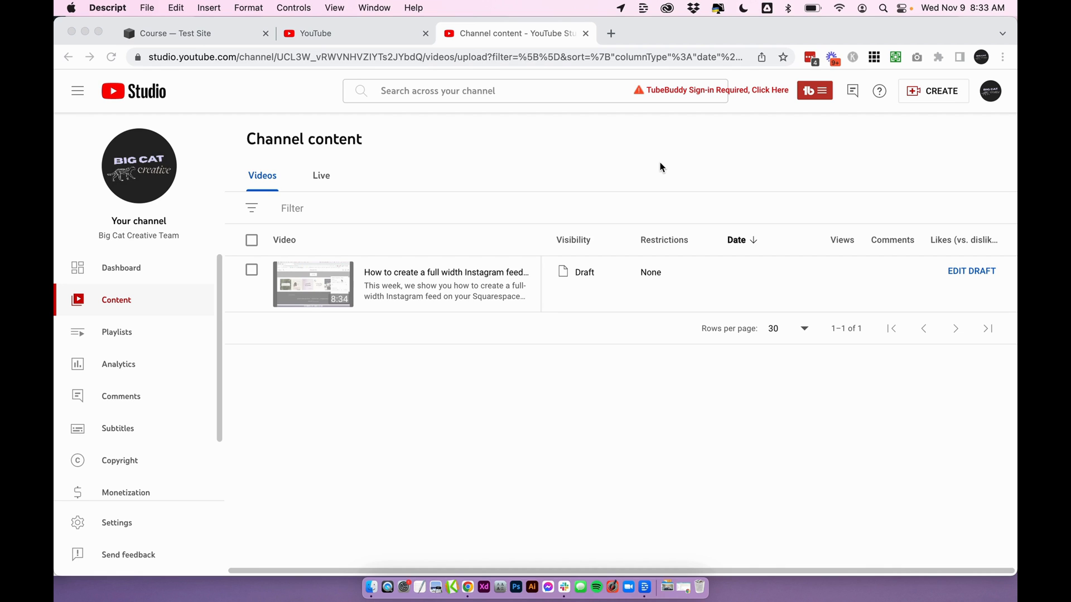
Bring the browser forward and scroll through the YouTube home page
{"action": "left_click", "coordinate": [554, 138]}
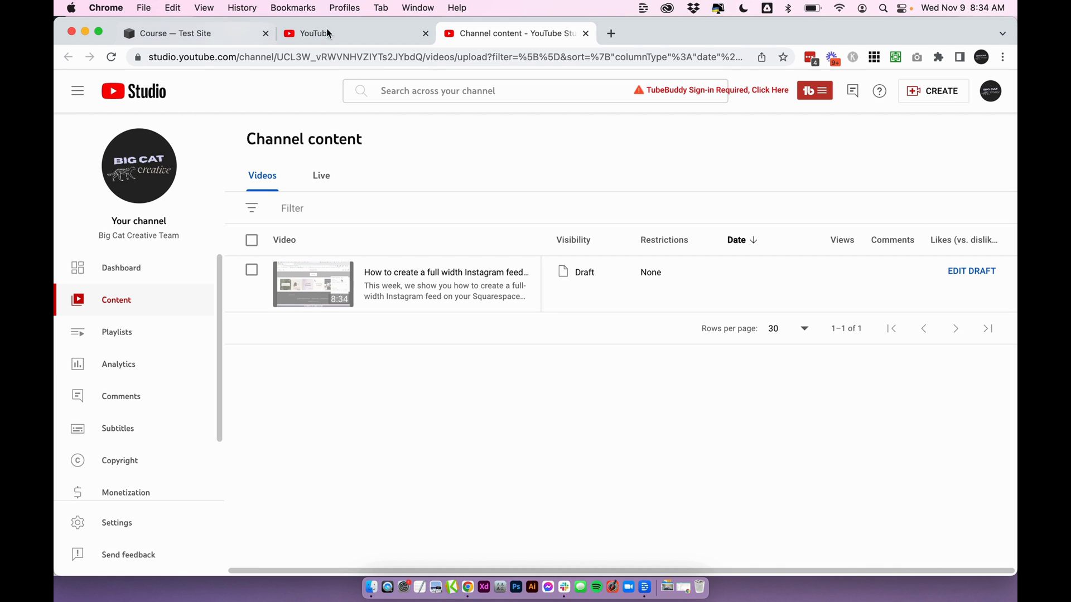
{"action": "left_click", "coordinate": [341, 34]}
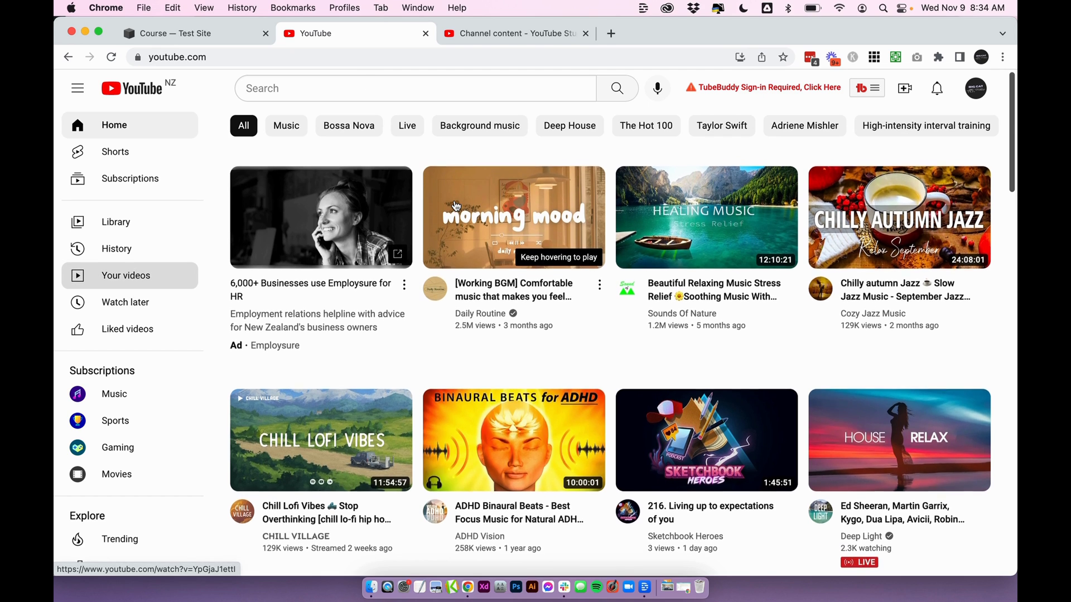
{"action": "scroll", "coordinate": [456, 207], "scroll_direction": "down", "scroll_amount": 10}
{"action": "scroll", "coordinate": [456, 206], "scroll_direction": "up", "scroll_amount": 15}
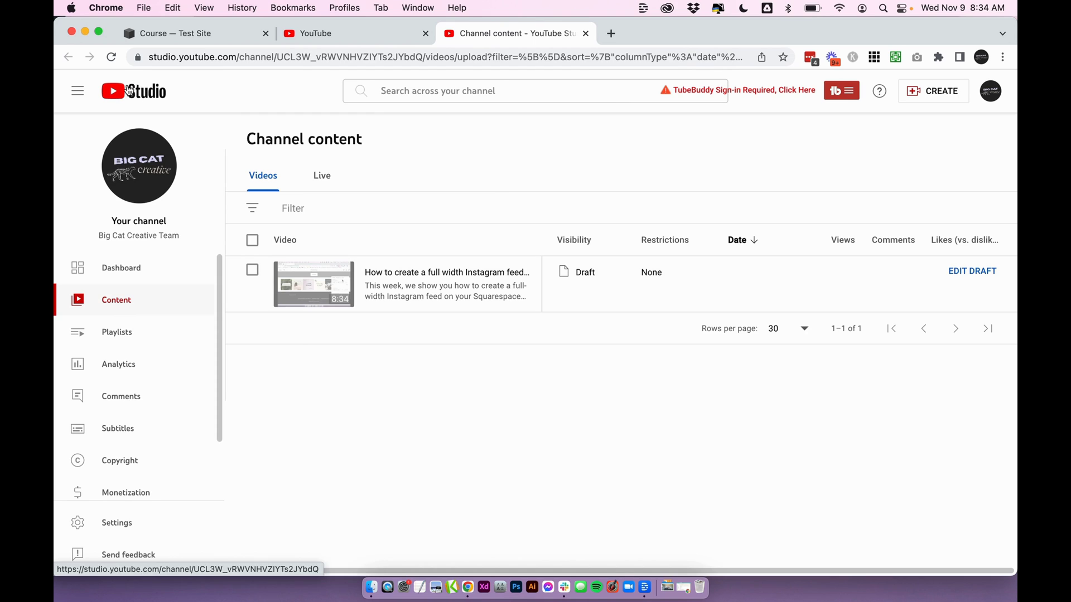
{"action": "scroll", "coordinate": [156, 347], "scroll_direction": "down", "scroll_amount": 3}
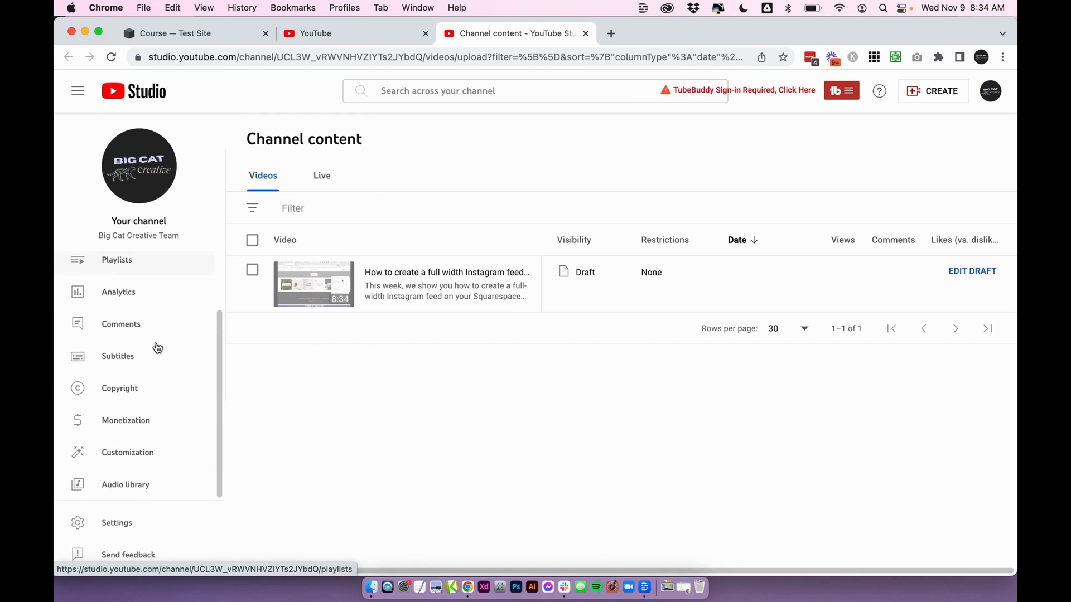
{"action": "scroll", "coordinate": [158, 348], "scroll_direction": "up", "scroll_amount": 3}
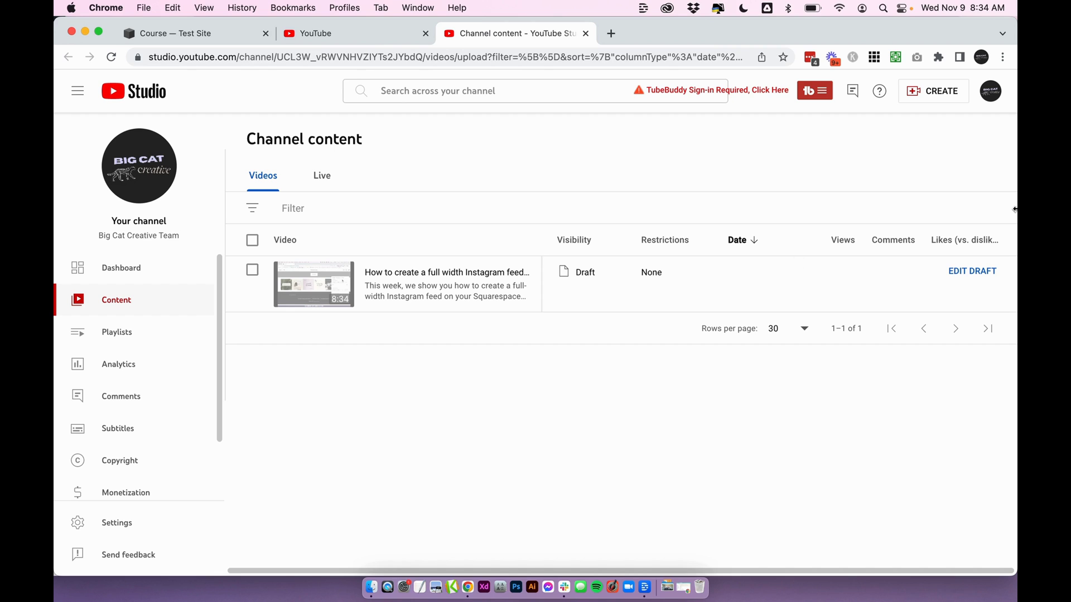
Upload the Instagram feed tutorial file through CREATE > Upload videos and open its Details step
{"action": "left_click", "coordinate": [955, 93]}
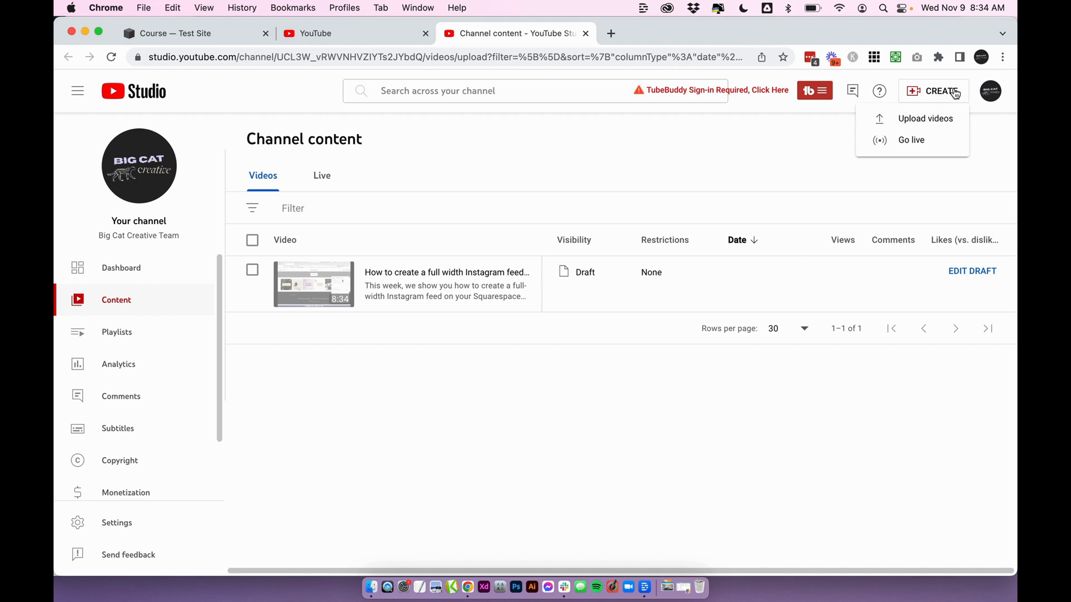
{"action": "left_click", "coordinate": [917, 118]}
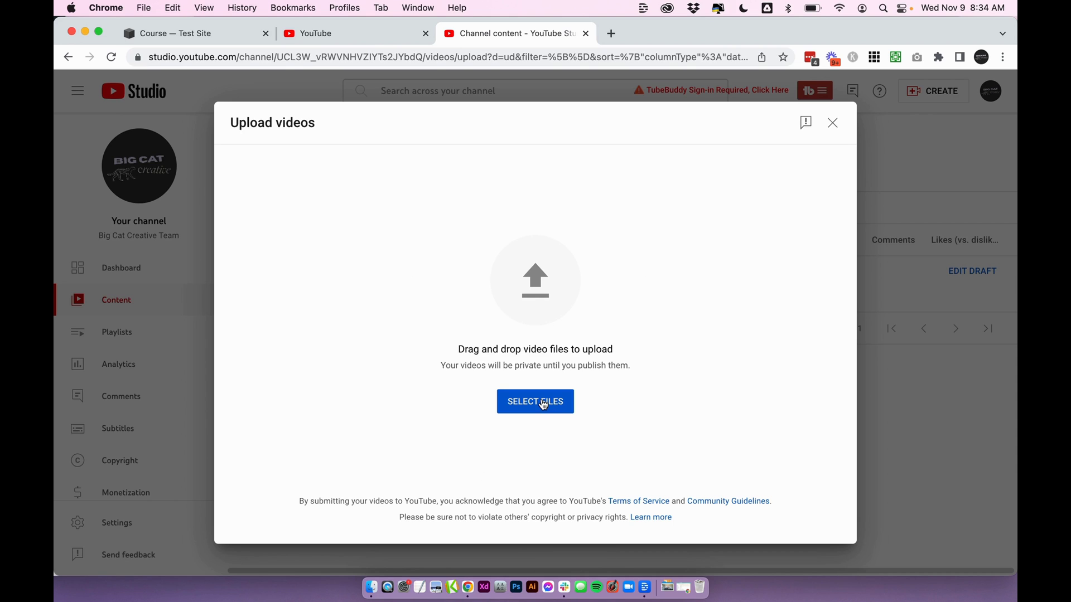
{"action": "left_click", "coordinate": [544, 405]}
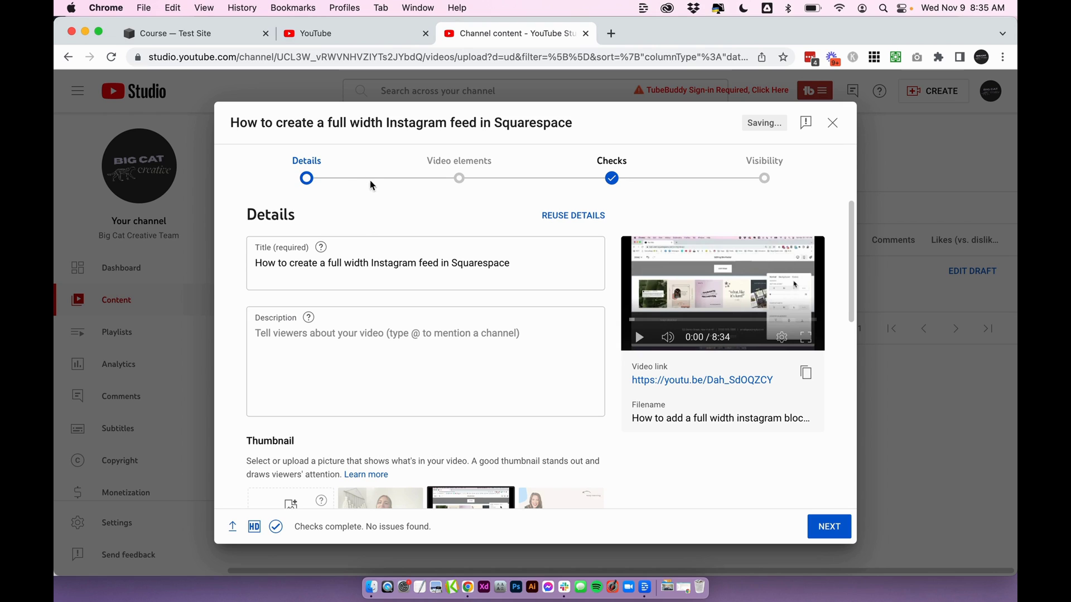
{"action": "left_click", "coordinate": [312, 180]}
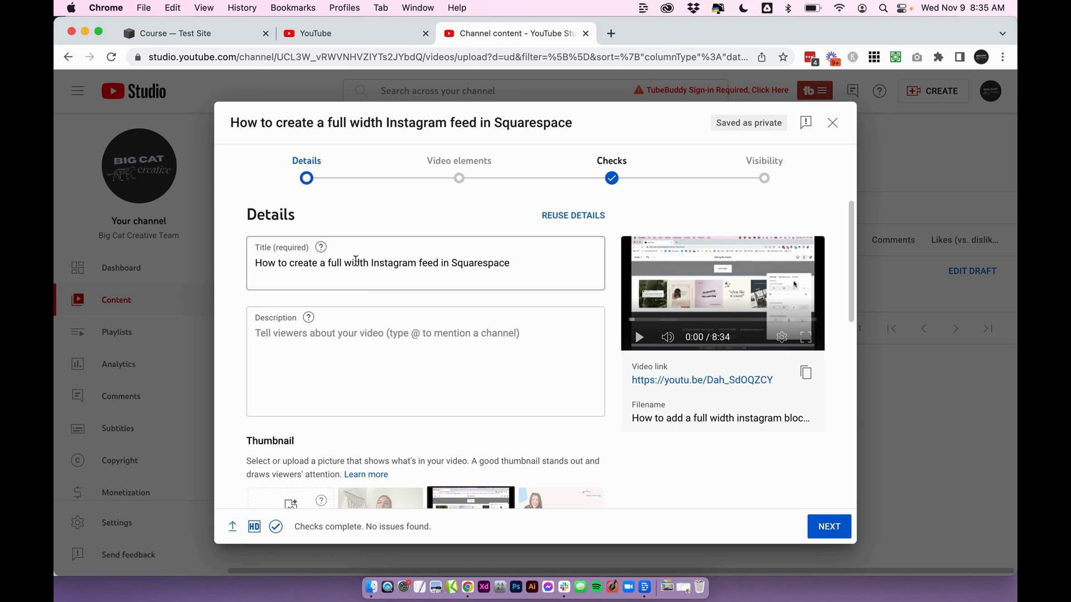
Keep the existing title, choose 'No, it's not made for kids', and continue to Video elements
{"action": "triple_click", "coordinate": [355, 268]}
{"action": "left_click", "coordinate": [248, 194]}
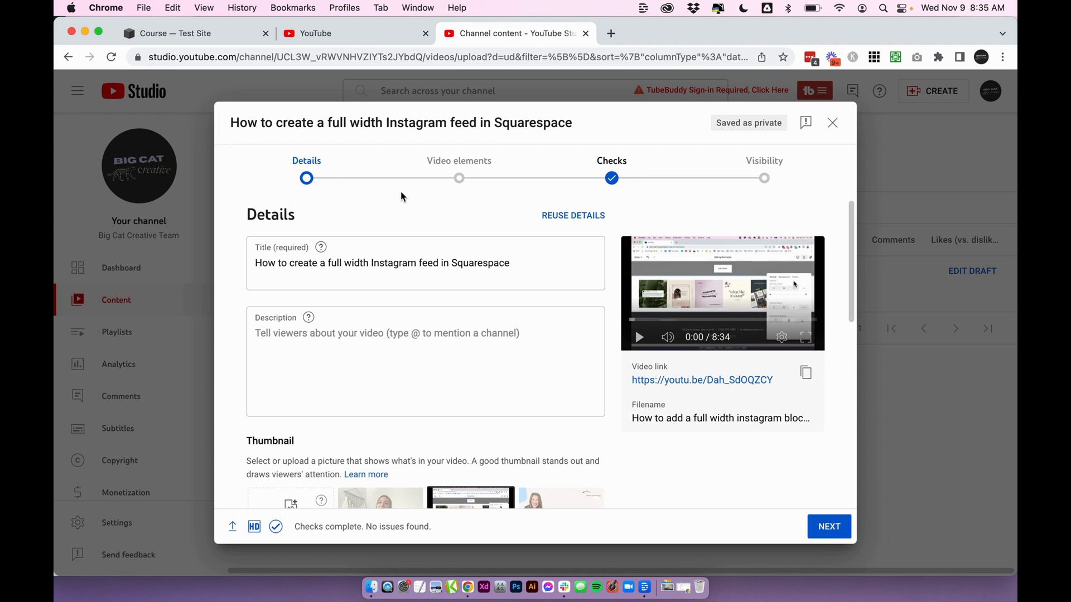
{"action": "scroll", "coordinate": [357, 315], "scroll_direction": "down", "scroll_amount": 5}
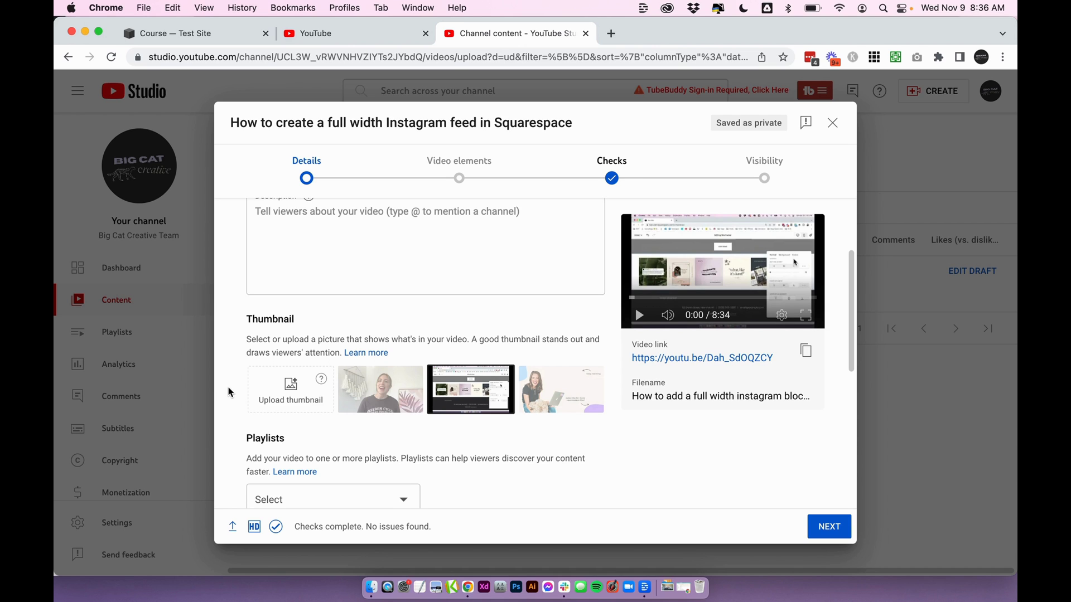
{"action": "scroll", "coordinate": [230, 392], "scroll_direction": "down", "scroll_amount": 2}
{"action": "scroll", "coordinate": [231, 392], "scroll_direction": "down", "scroll_amount": 5}
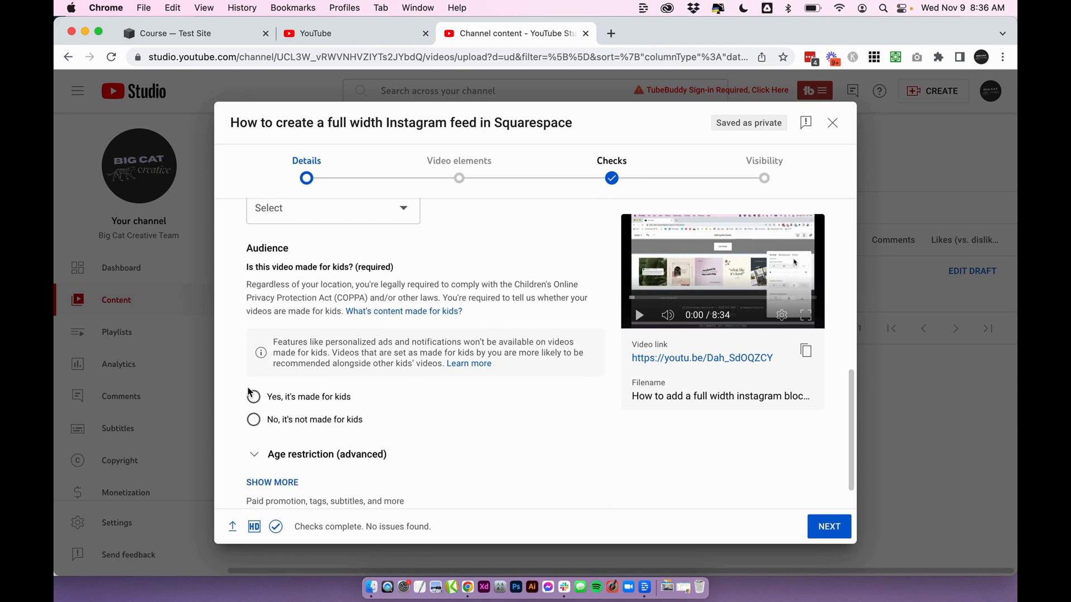
{"action": "scroll", "coordinate": [337, 370], "scroll_direction": "up", "scroll_amount": 10}
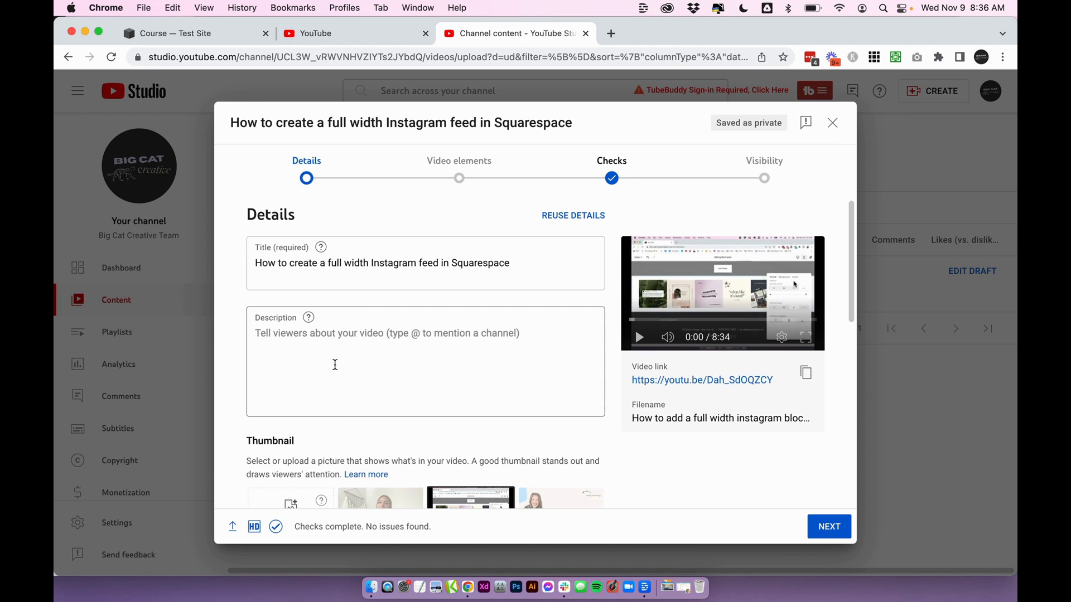
{"action": "scroll", "coordinate": [335, 364], "scroll_direction": "down", "scroll_amount": 8}
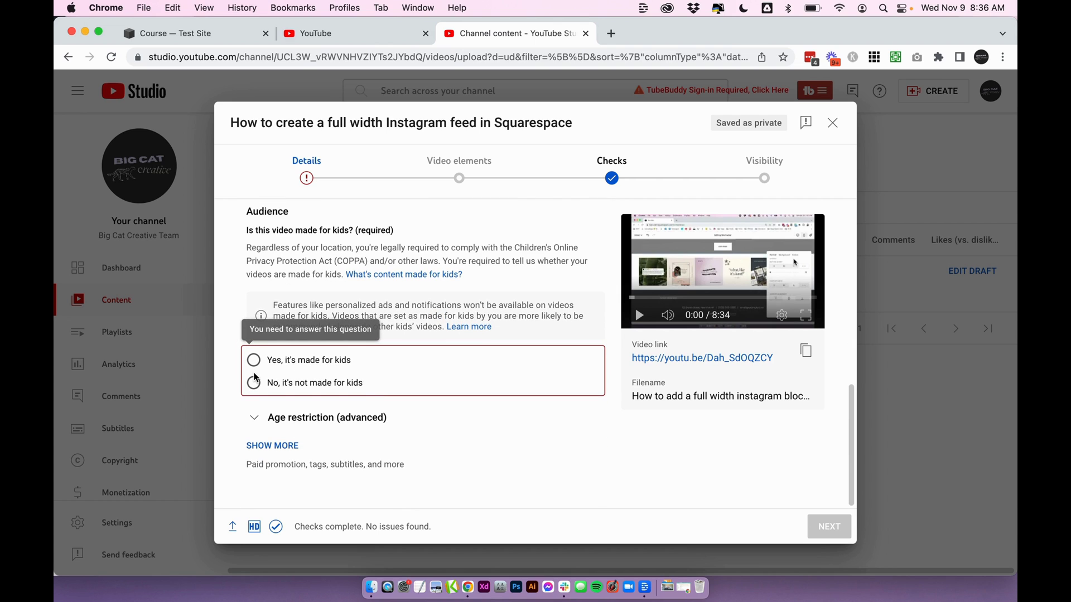
{"action": "left_click", "coordinate": [255, 380]}
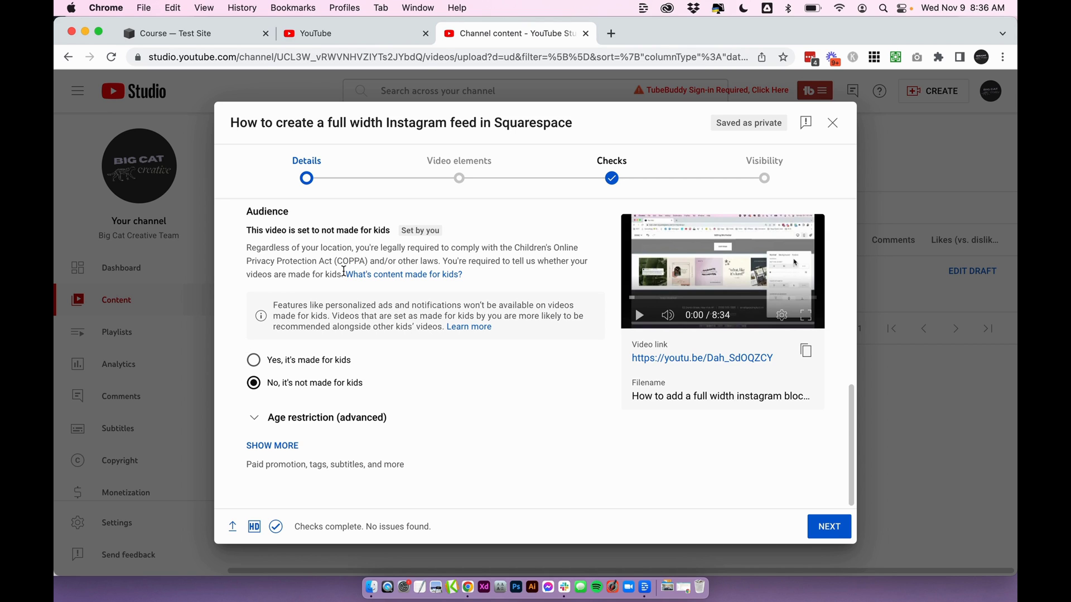
{"action": "left_click", "coordinate": [484, 191]}
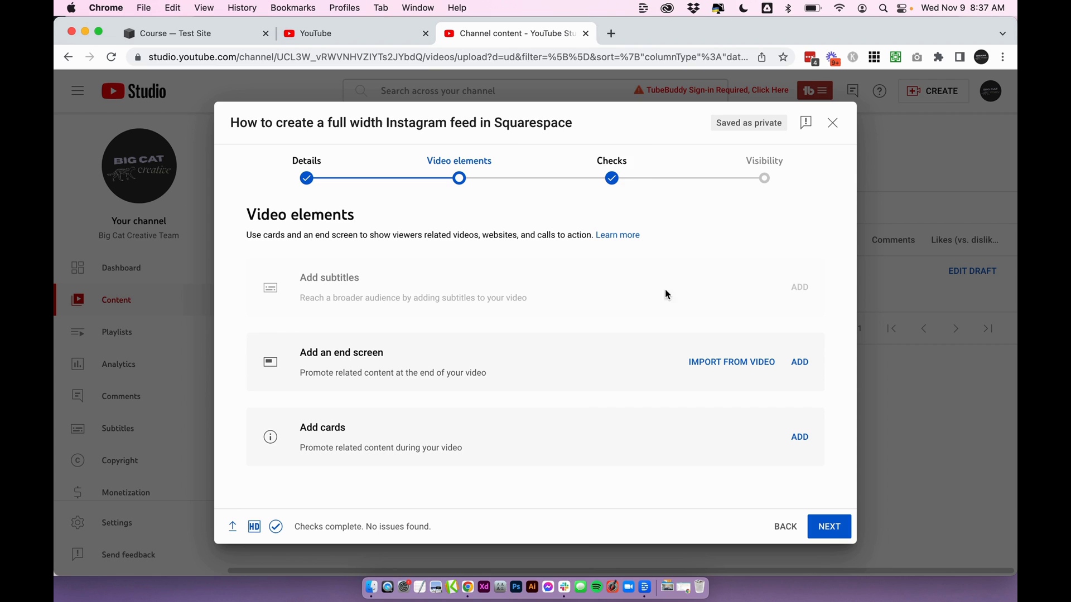
Go to the Visibility step and set the video to Unlisted
{"action": "left_click", "coordinate": [764, 180]}
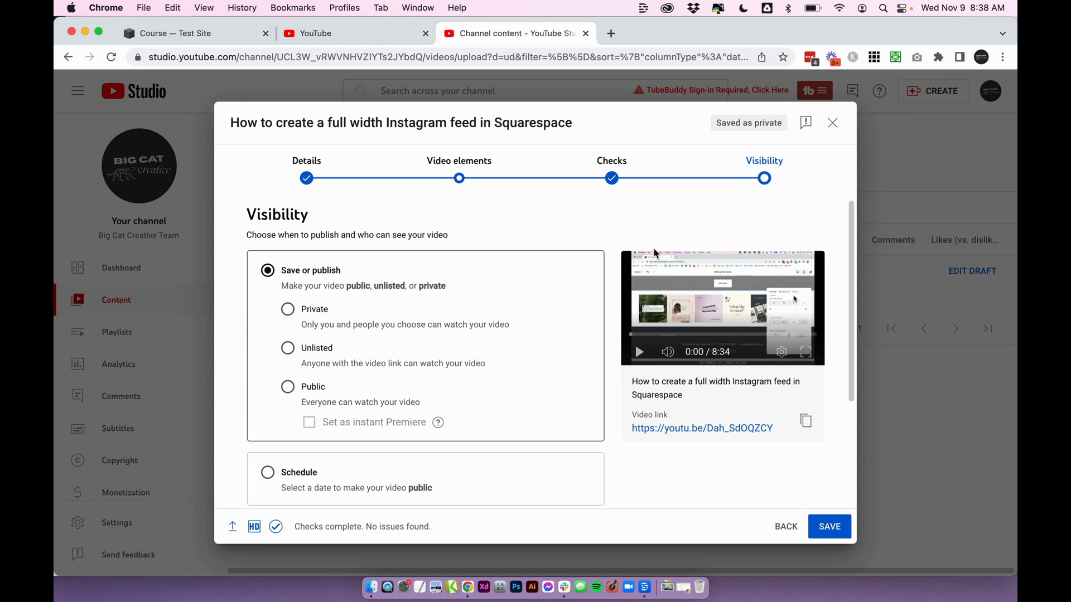
{"action": "left_click", "coordinate": [290, 361]}
{"action": "scroll", "coordinate": [360, 411], "scroll_direction": "down", "scroll_amount": 3}
{"action": "scroll", "coordinate": [360, 412], "scroll_direction": "up", "scroll_amount": 3}
Save the video as Unlisted, then copy its link from the Video published dialog
{"action": "left_click", "coordinate": [832, 527]}
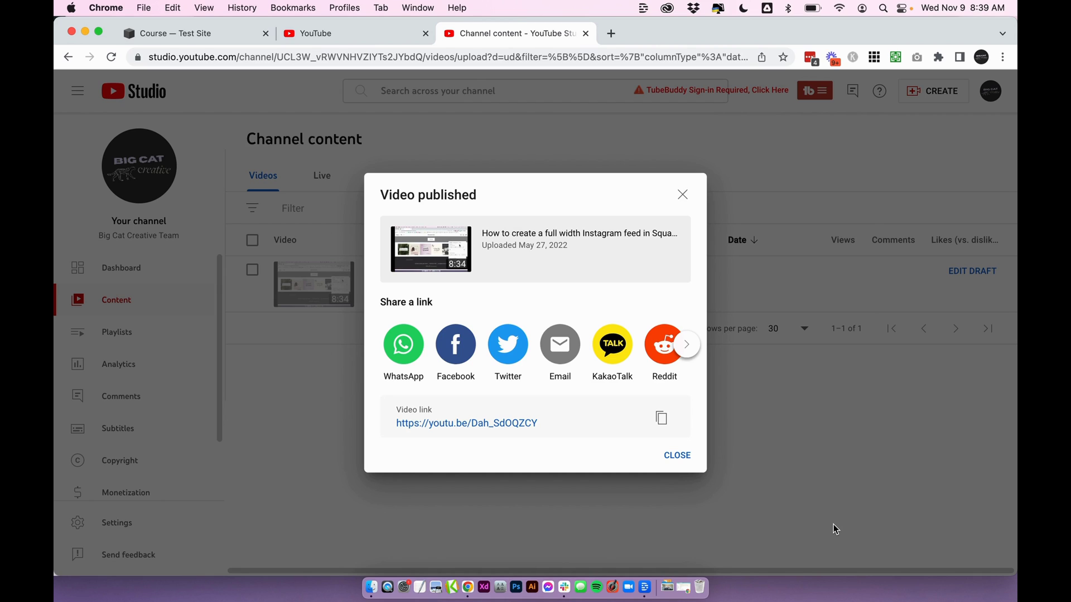
{"action": "left_click", "coordinate": [668, 427]}
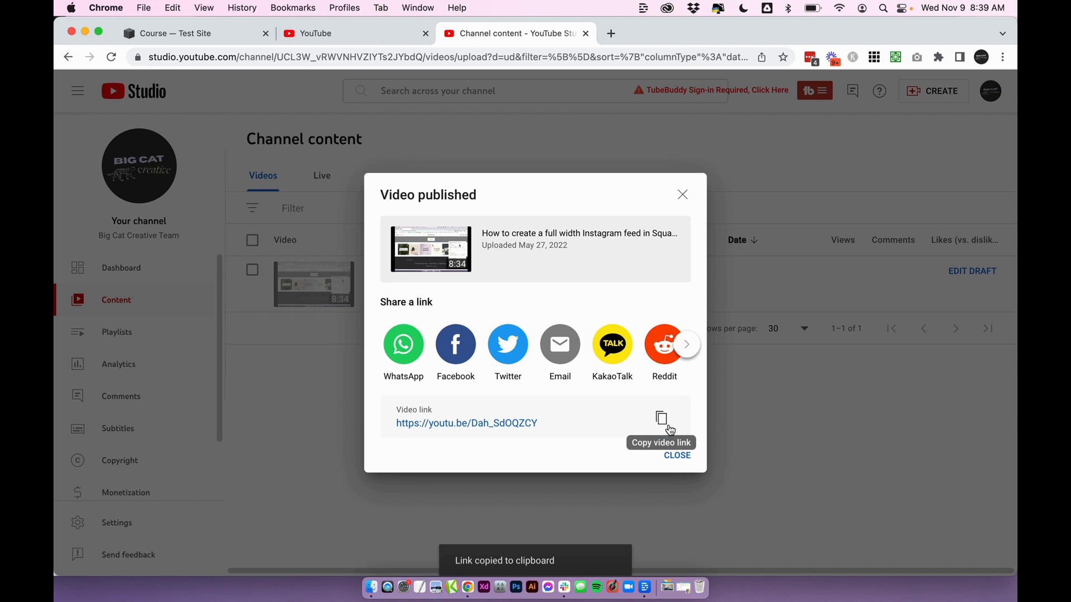
{"action": "left_click", "coordinate": [681, 196]}
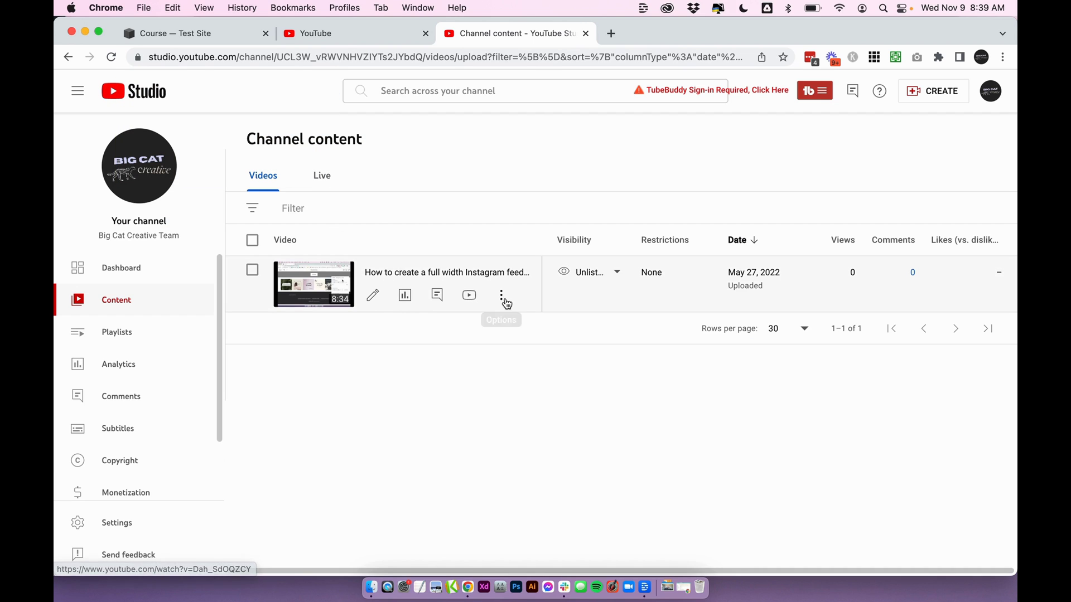
Copy the video's shareable link again from the content list's Options menu
{"action": "left_click", "coordinate": [504, 294]}
{"action": "left_click", "coordinate": [430, 320]}
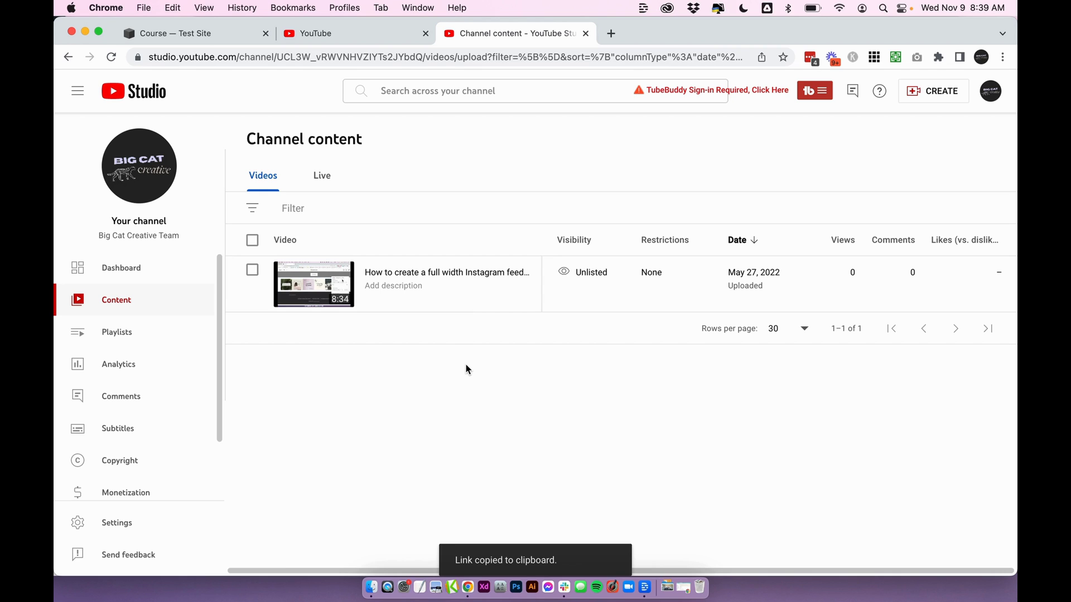
{"action": "left_click", "coordinate": [188, 34]}
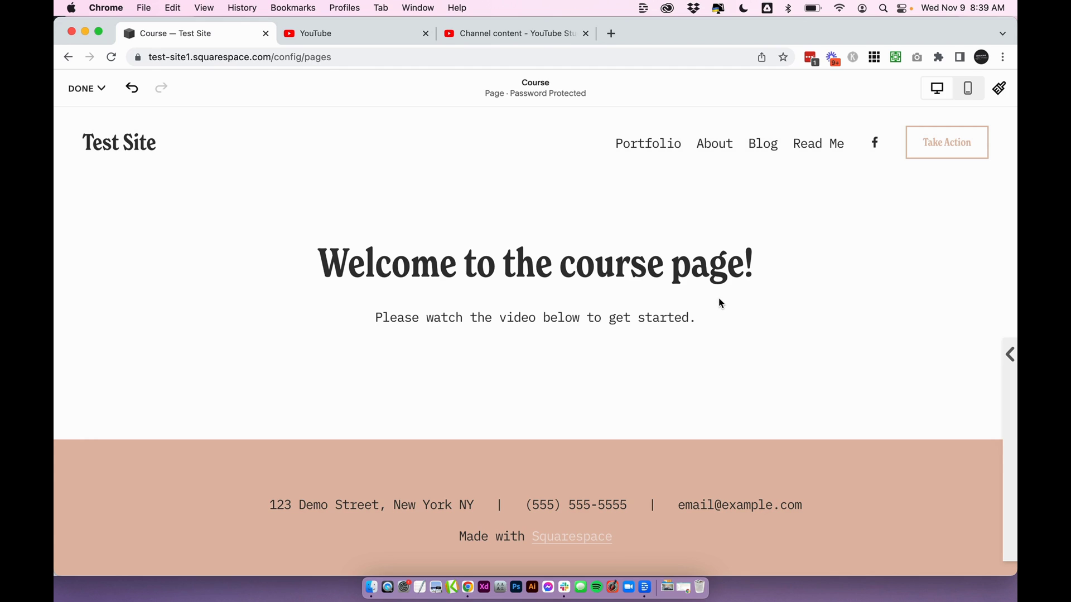
Highlight the 'Welcome to the course page!' heading on the Course page
{"action": "left_click_drag", "start_coordinate": [313, 262], "coordinate": [734, 330]}
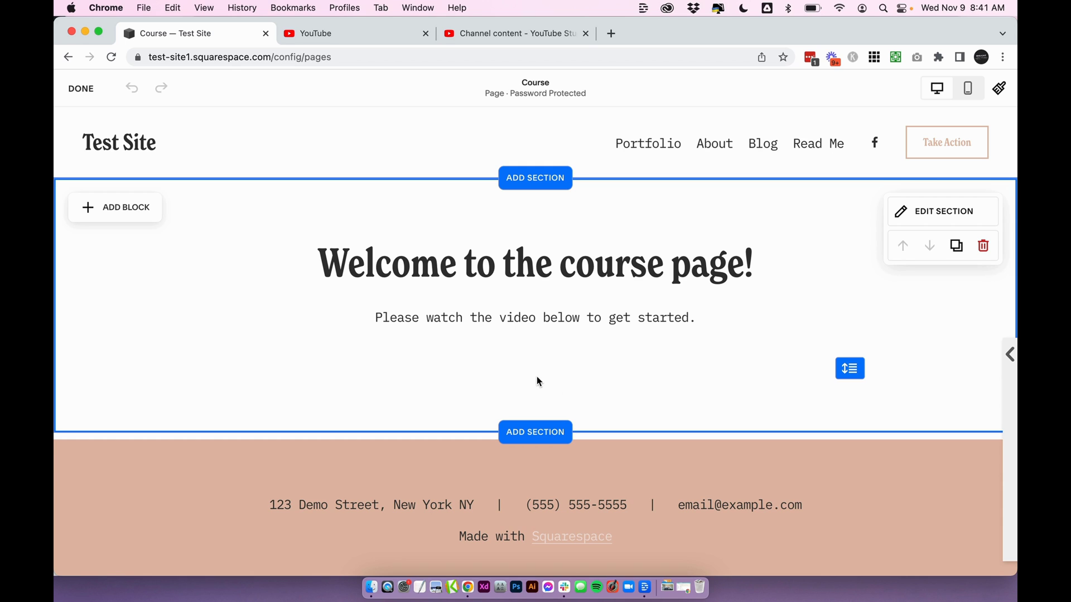
Add an Embed block below the intro text and stretch it to full page width
{"action": "left_click", "coordinate": [128, 209]}
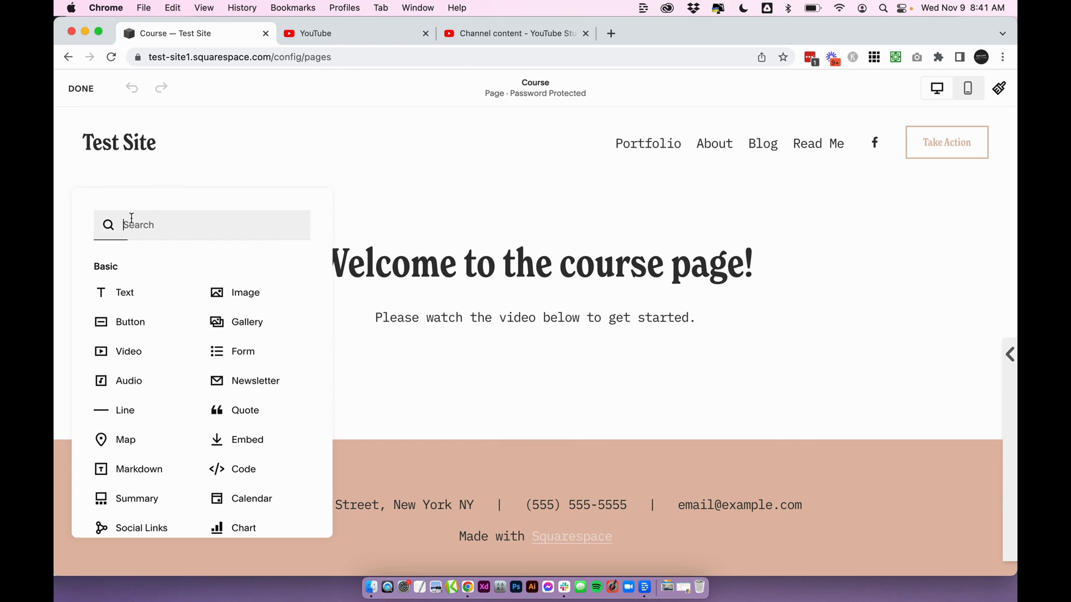
{"action": "scroll", "coordinate": [175, 376], "scroll_direction": "down", "scroll_amount": 5}
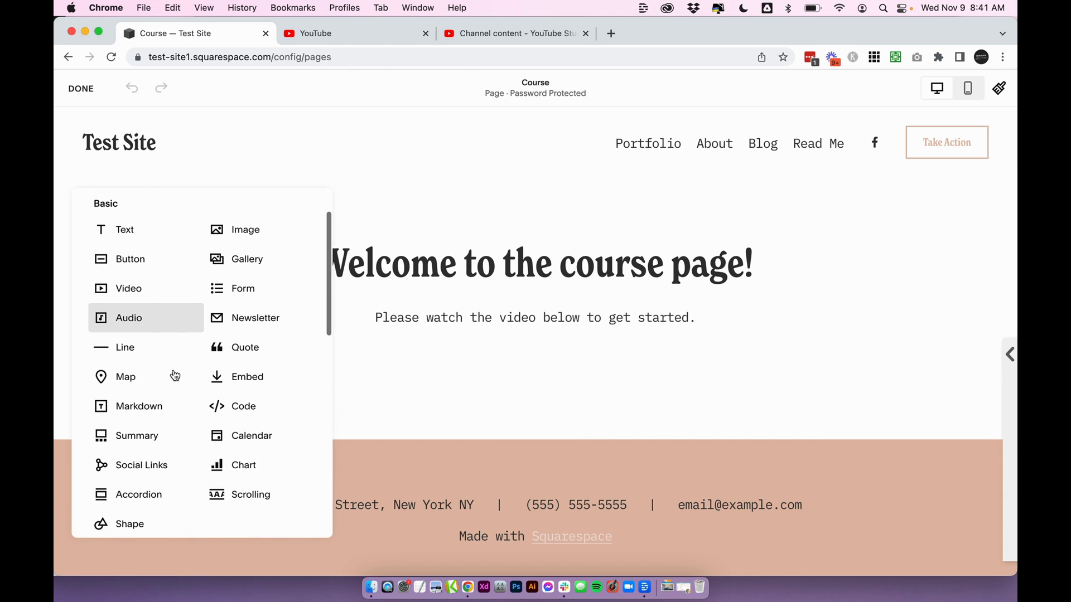
{"action": "scroll", "coordinate": [172, 373], "scroll_direction": "up", "scroll_amount": 4}
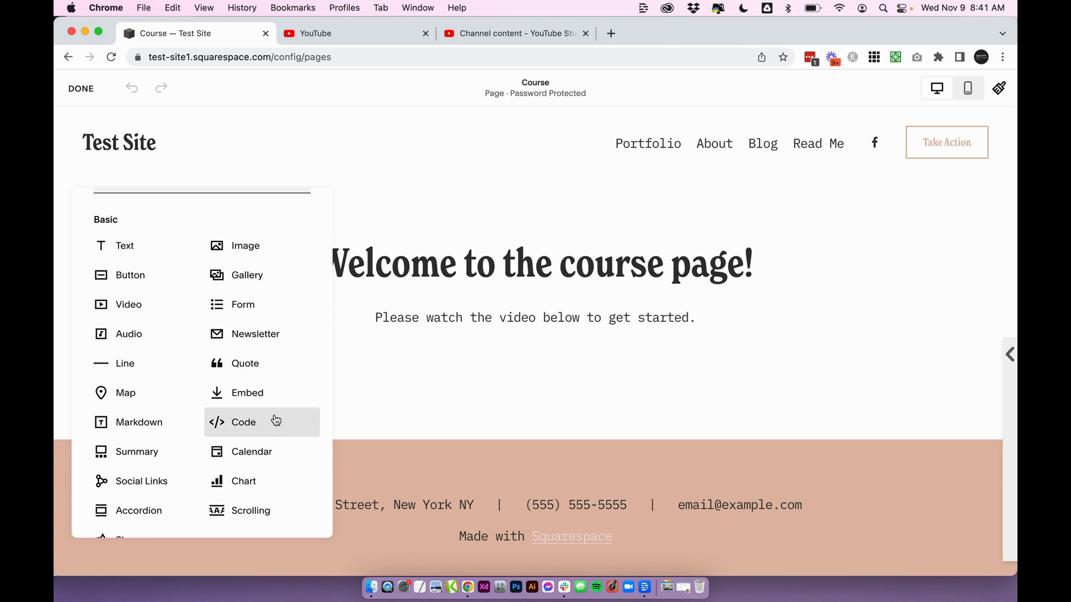
{"action": "left_click", "coordinate": [248, 401]}
{"action": "left_click_drag", "start_coordinate": [249, 401], "coordinate": [357, 407]}
{"action": "left_click_drag", "start_coordinate": [497, 444], "coordinate": [828, 438]}
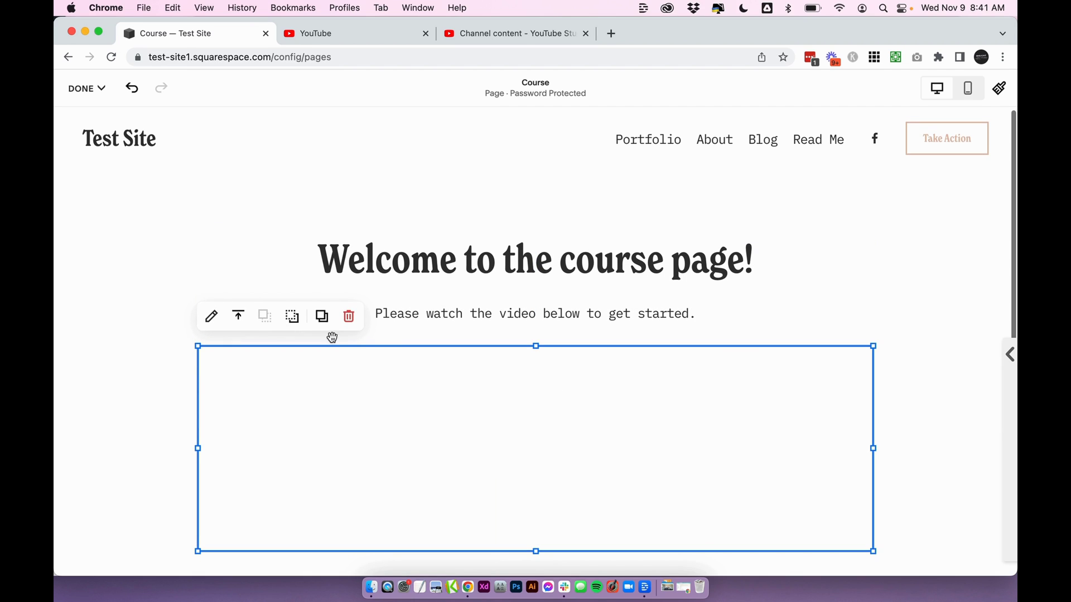
Paste the youtu.be video link into the embed's URL field, leaving custom featured image off
{"action": "left_click", "coordinate": [210, 317]}
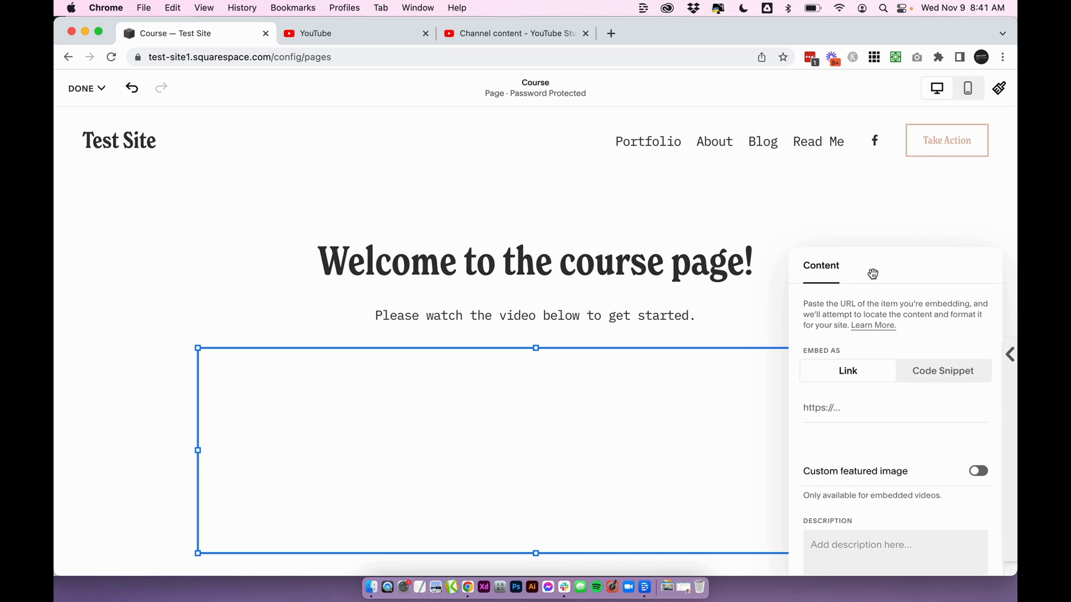
{"action": "left_click_drag", "start_coordinate": [874, 273], "coordinate": [807, 241]}
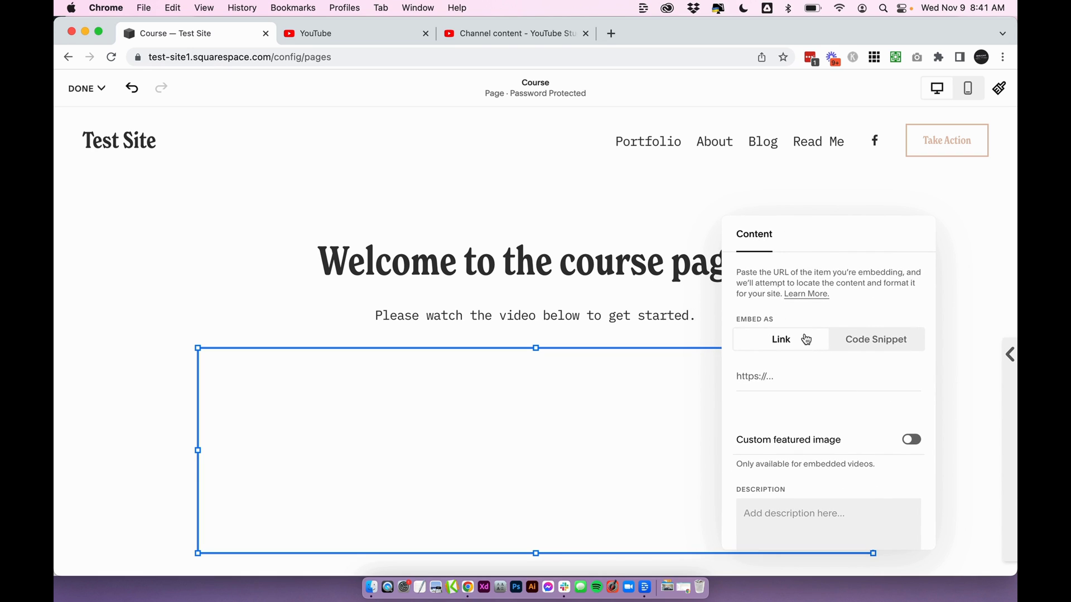
{"action": "left_click", "coordinate": [761, 377]}
{"action": "key", "text": "super+v"}
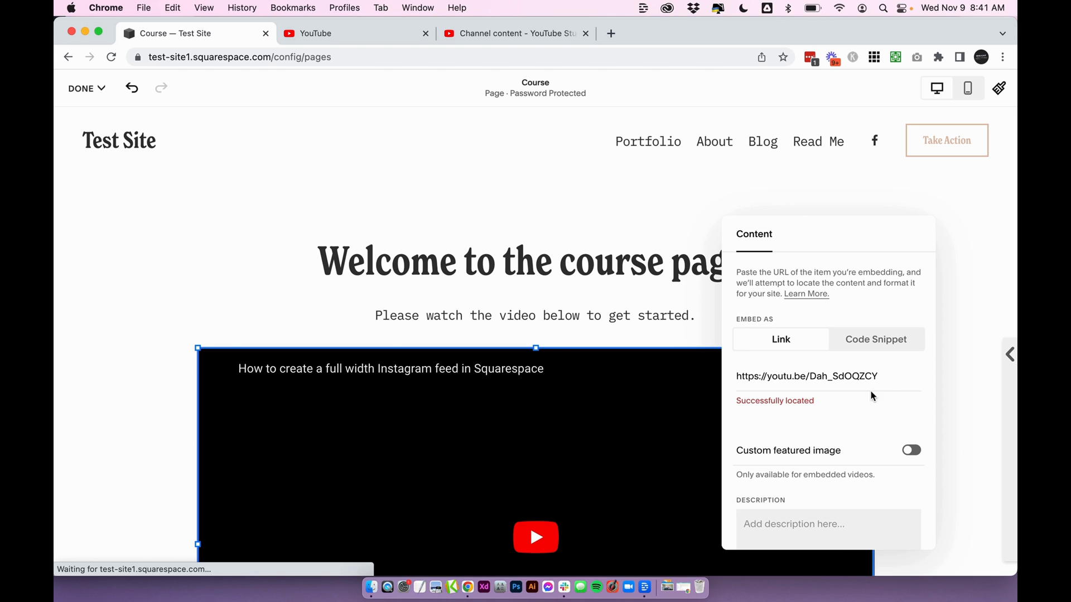
{"action": "left_click_drag", "start_coordinate": [745, 401], "coordinate": [842, 405]}
{"action": "left_click", "coordinate": [841, 406]}
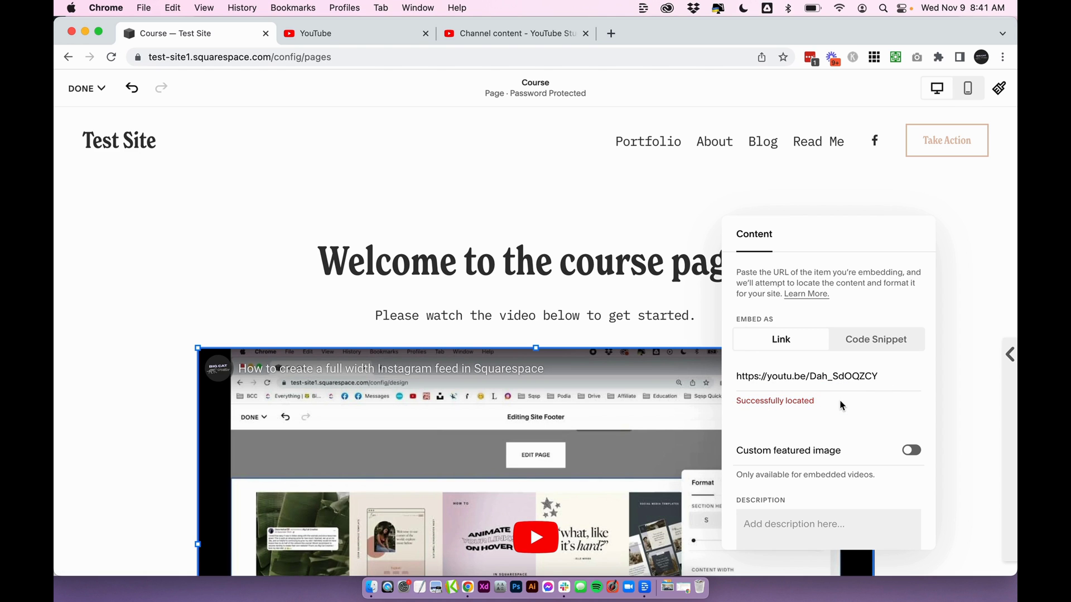
{"action": "scroll", "coordinate": [535, 390], "scroll_direction": "down", "scroll_amount": 3}
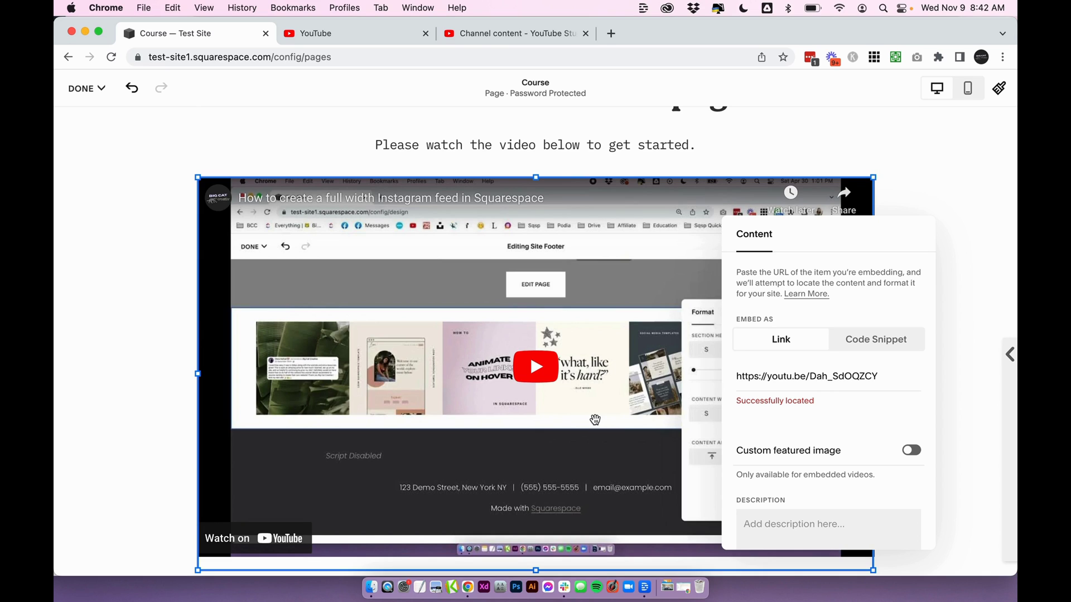
{"action": "scroll", "coordinate": [803, 424], "scroll_direction": "down", "scroll_amount": 1}
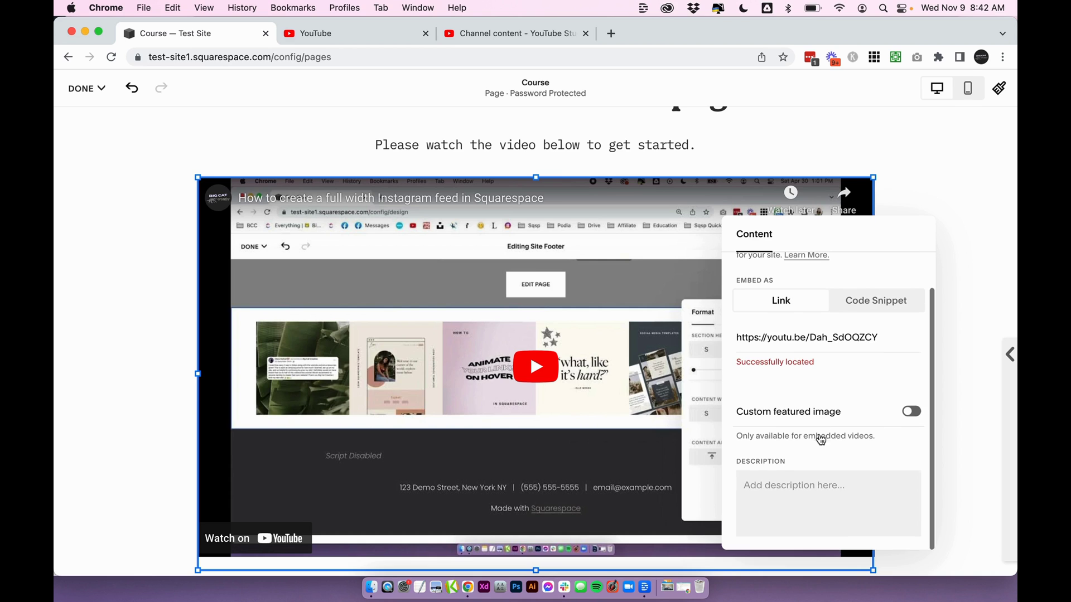
{"action": "left_click", "coordinate": [911, 412]}
{"action": "scroll", "coordinate": [893, 421], "scroll_direction": "down", "scroll_amount": 2}
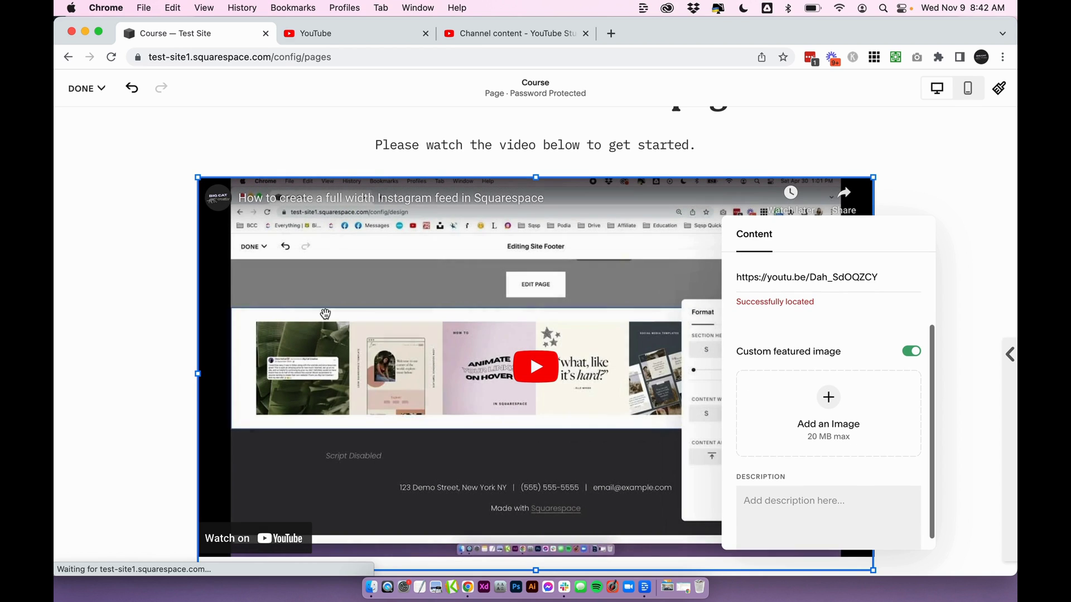
{"action": "left_click", "coordinate": [910, 351]}
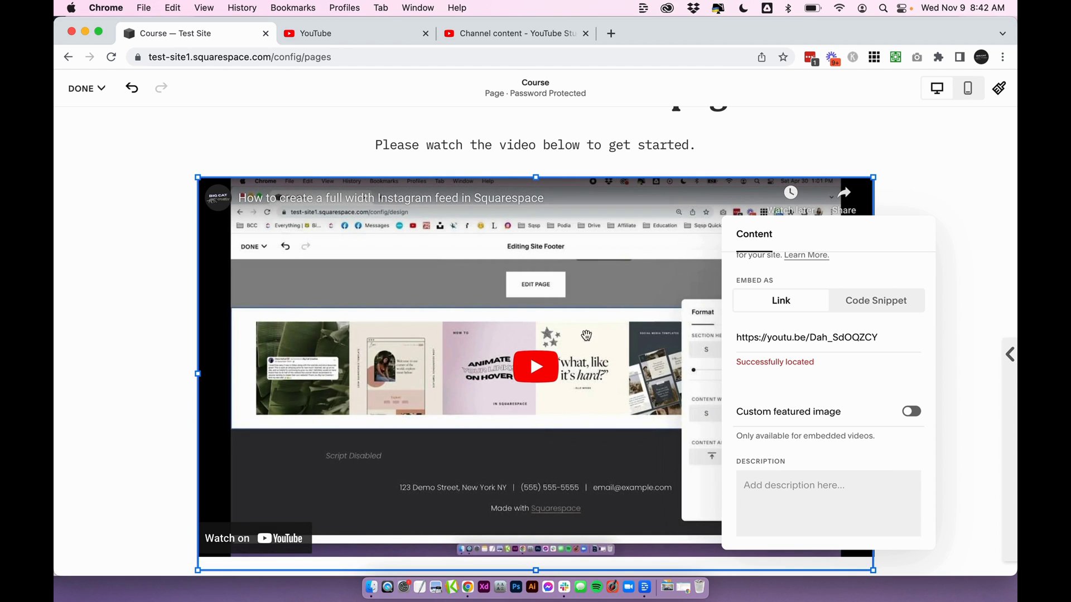
{"action": "scroll", "coordinate": [835, 388], "scroll_direction": "up", "scroll_amount": 1}
Save the Course page edits and exit the editor
{"action": "left_click", "coordinate": [159, 333]}
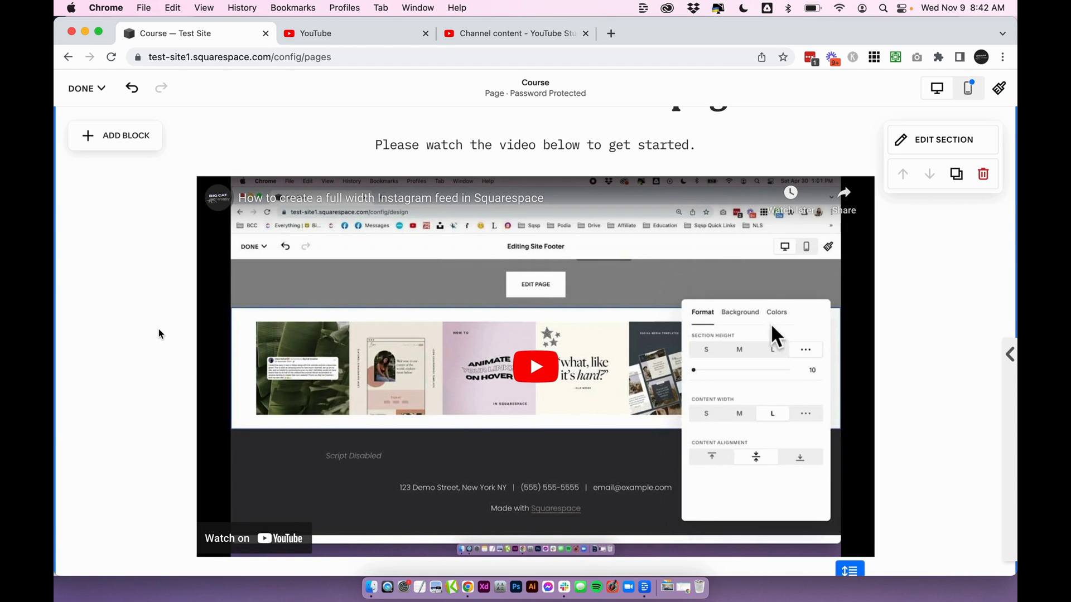
{"action": "left_click", "coordinate": [85, 88]}
{"action": "left_click", "coordinate": [90, 126]}
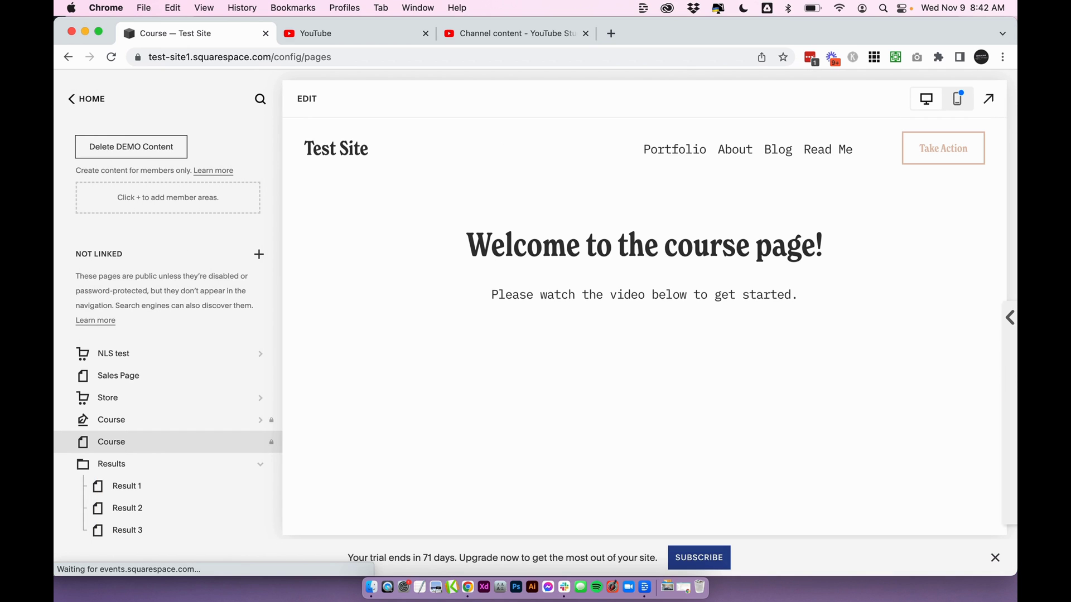
Open the embedded video on YouTube in a new tab from the page preview
{"action": "scroll", "coordinate": [370, 303], "scroll_direction": "down", "scroll_amount": 3}
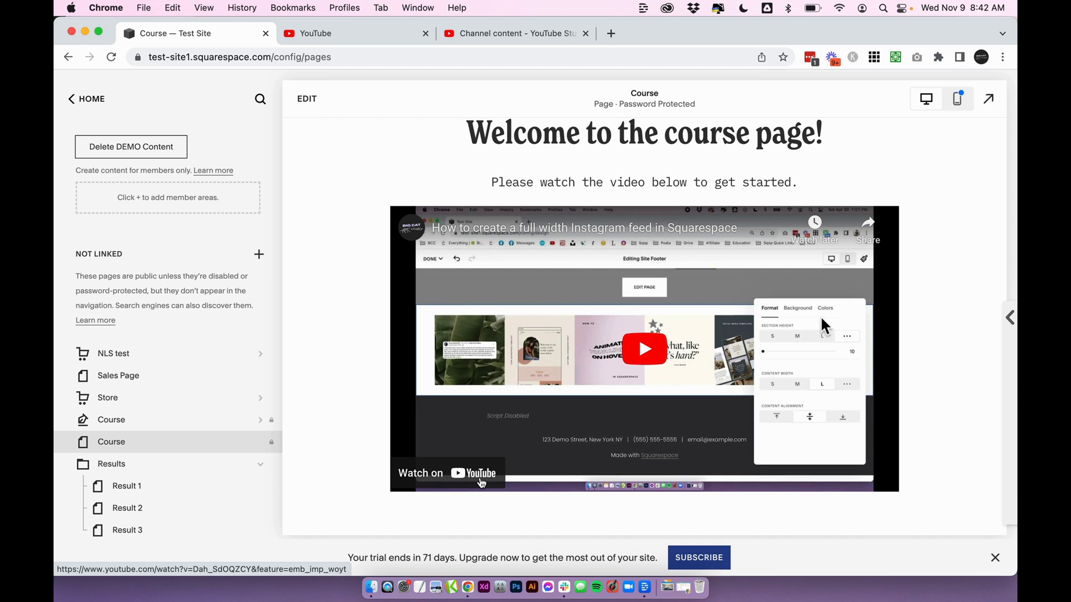
{"action": "mouse_move", "coordinate": [415, 222]}
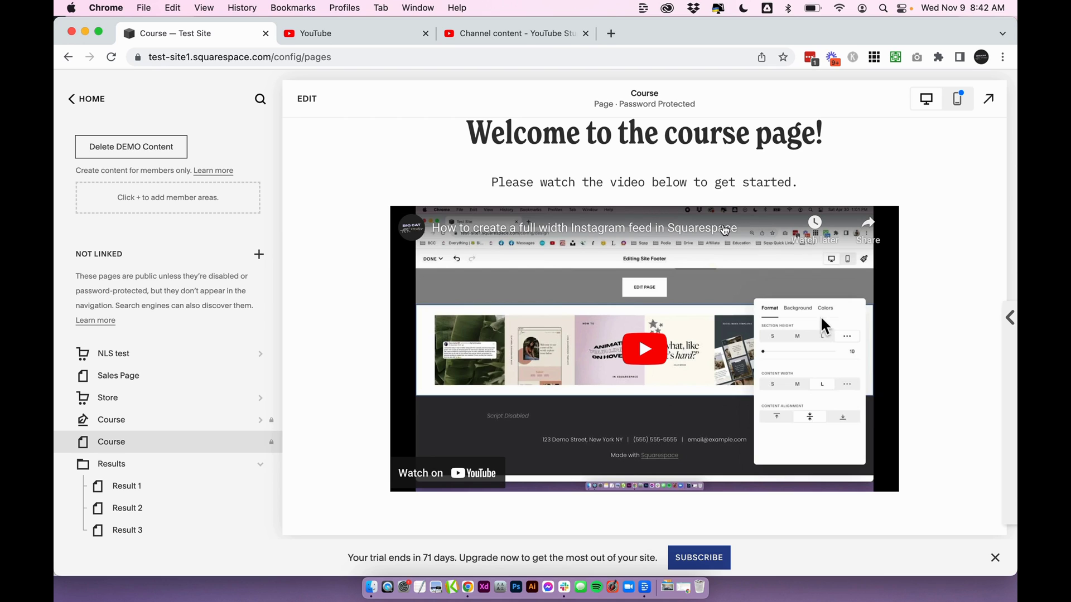
{"action": "left_click", "coordinate": [422, 473]}
Play, pause, and resume the embedded YouTube video on the Course page preview
{"action": "left_click", "coordinate": [659, 358]}
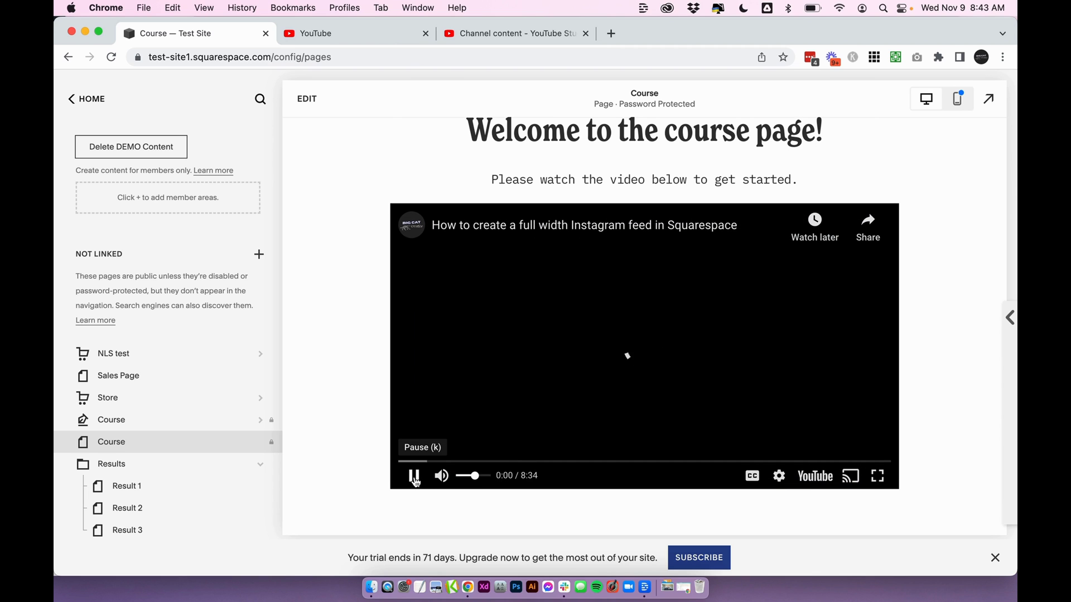
{"action": "scroll", "coordinate": [416, 483], "scroll_direction": "up", "scroll_amount": 1}
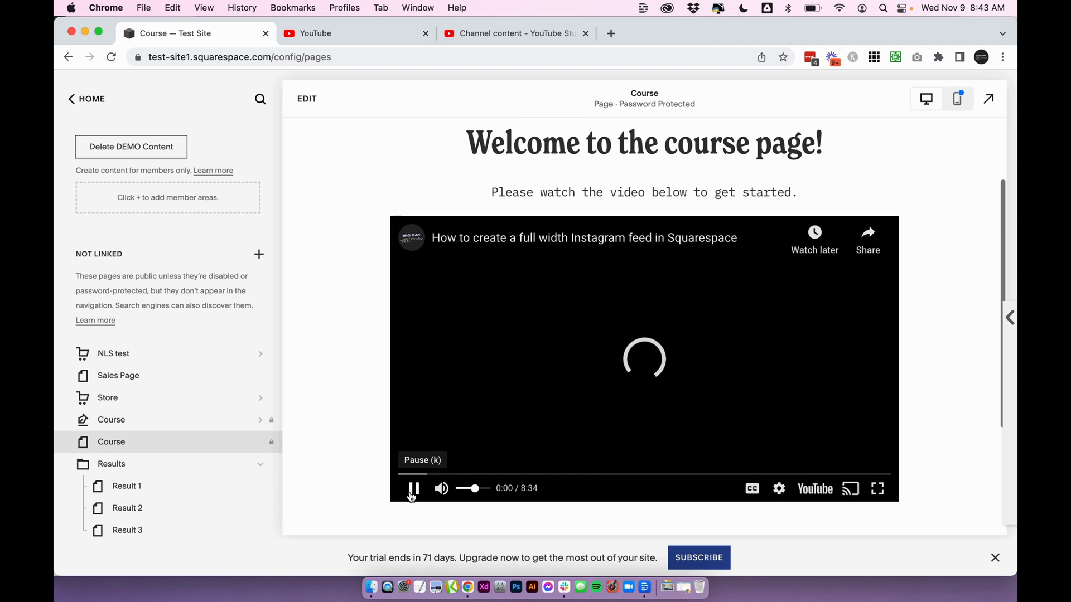
{"action": "left_click", "coordinate": [412, 485]}
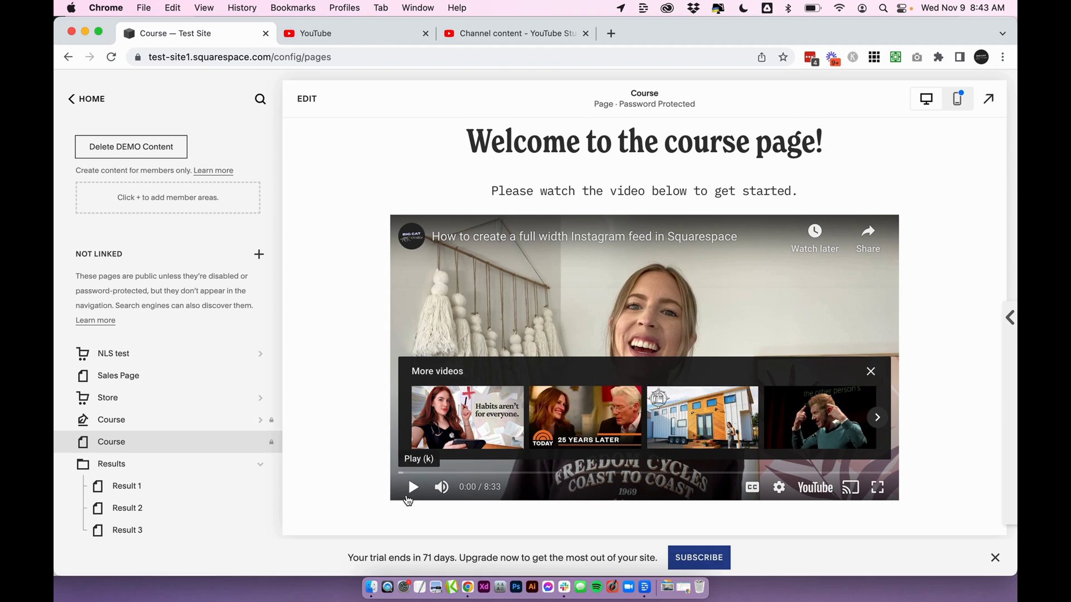
{"action": "scroll", "coordinate": [502, 373], "scroll_direction": "up", "scroll_amount": 1}
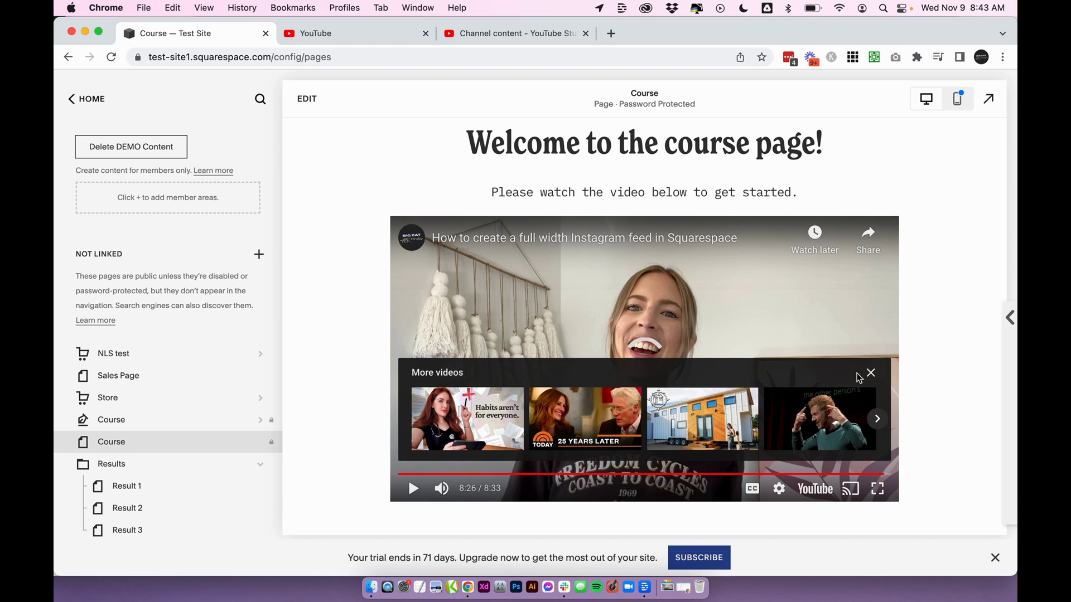
{"action": "left_click", "coordinate": [412, 490]}
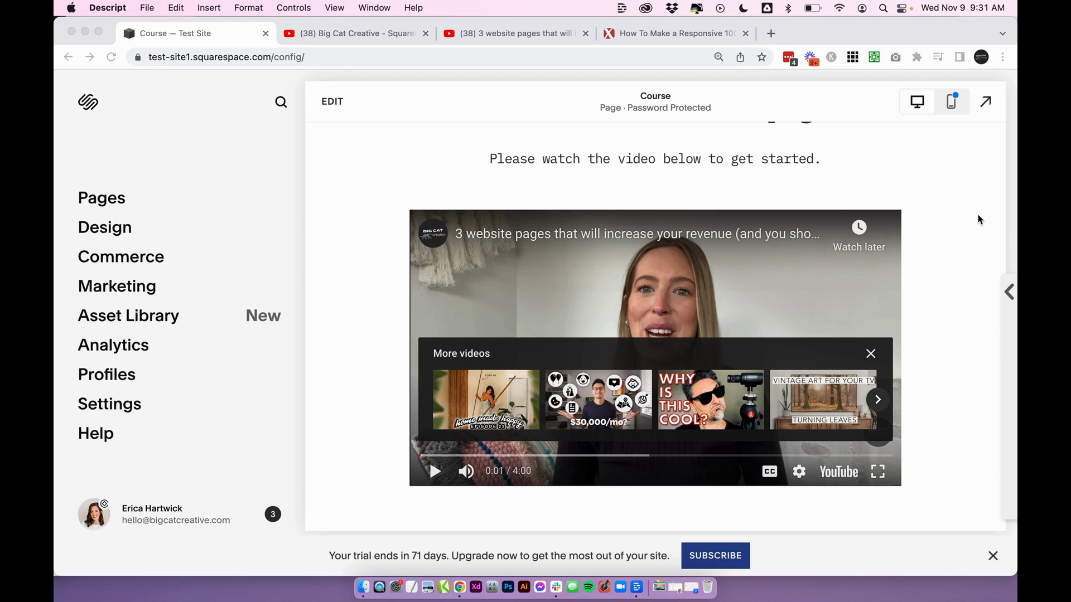
{"action": "left_click", "coordinate": [328, 207]}
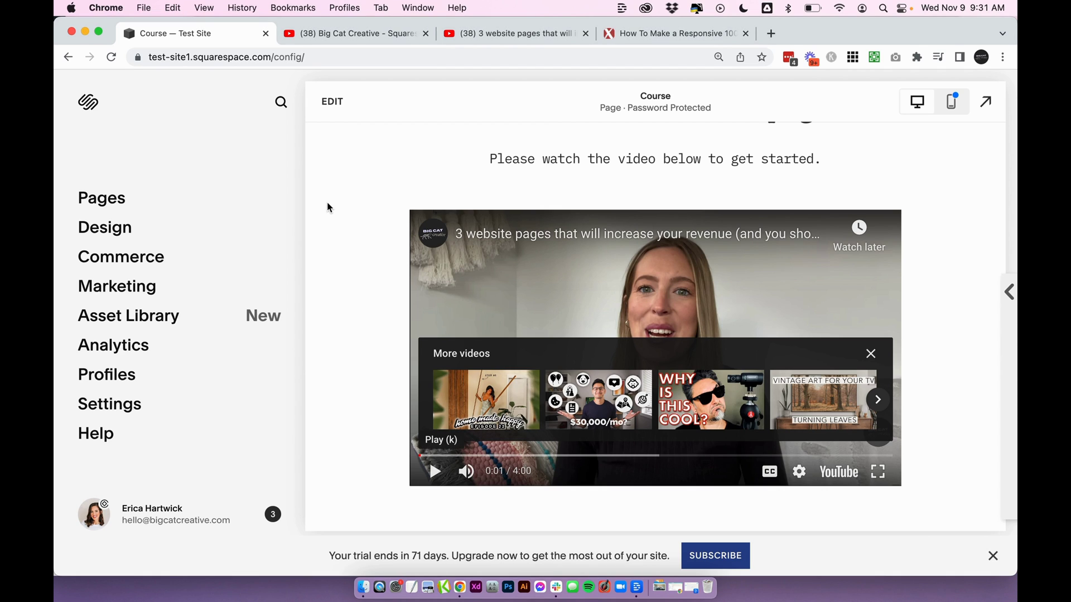